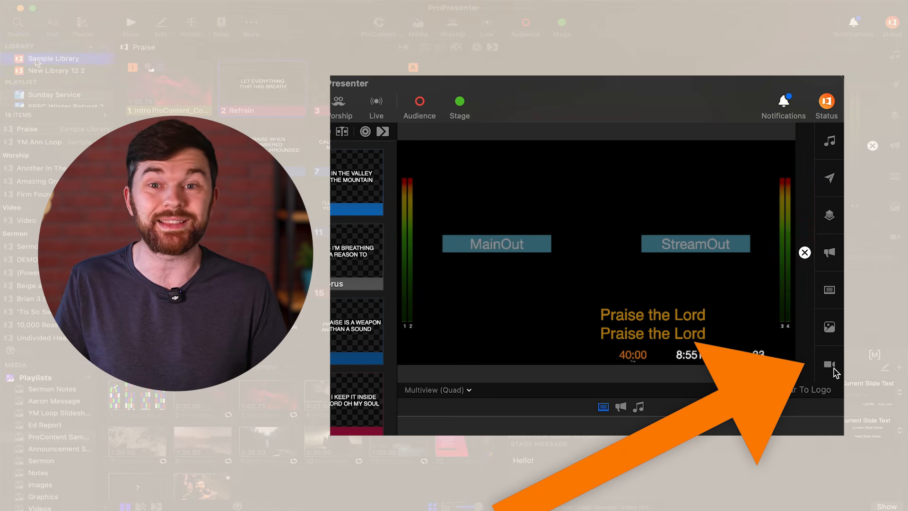
# View the Sample Library, open the Sunday Service playlist, and enlarge the library and playlist list.
pyautogui.click(40, 75)
pyautogui.click(40, 63)
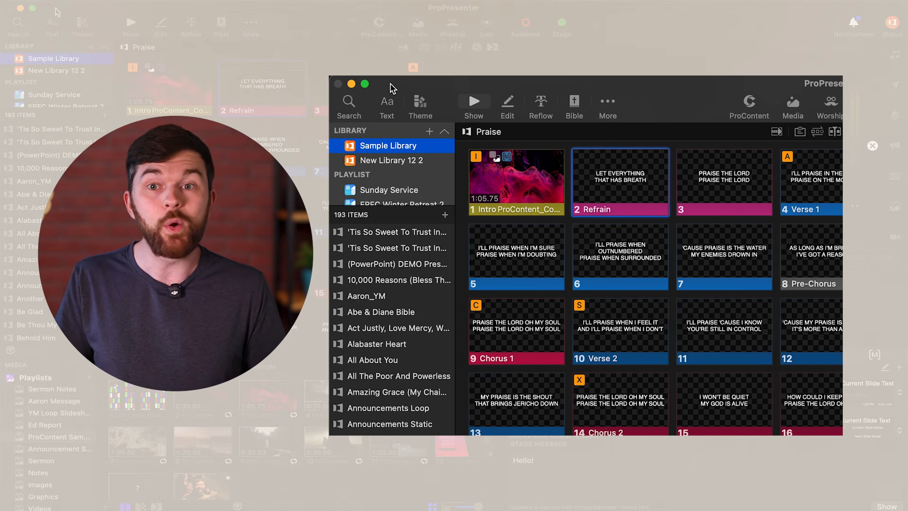
pyautogui.click(52, 94)
pyautogui.moveTo(50, 108); pyautogui.dragTo(51, 146)
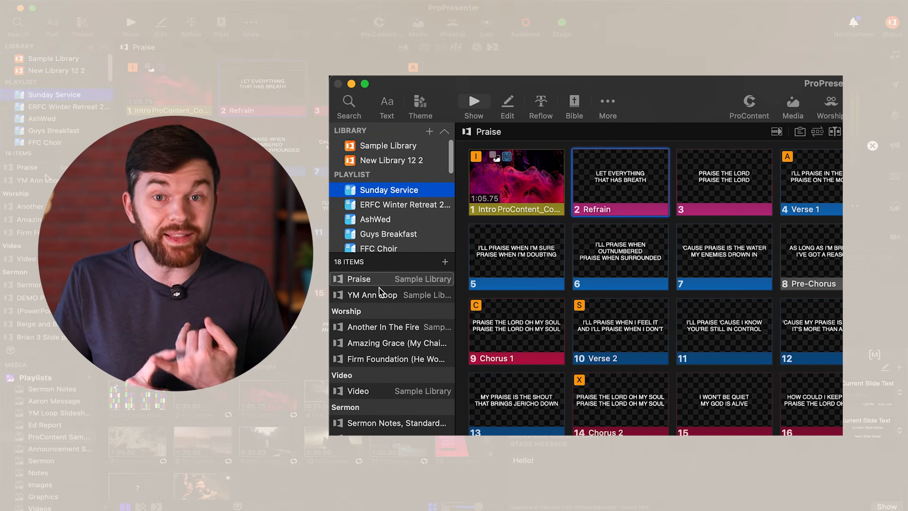
# Browse the Sunday Service playlist items, from YM Ann Loop through the worship songs and the video to the sermon presentations.
pyautogui.click(45, 172)
pyautogui.click(46, 182)
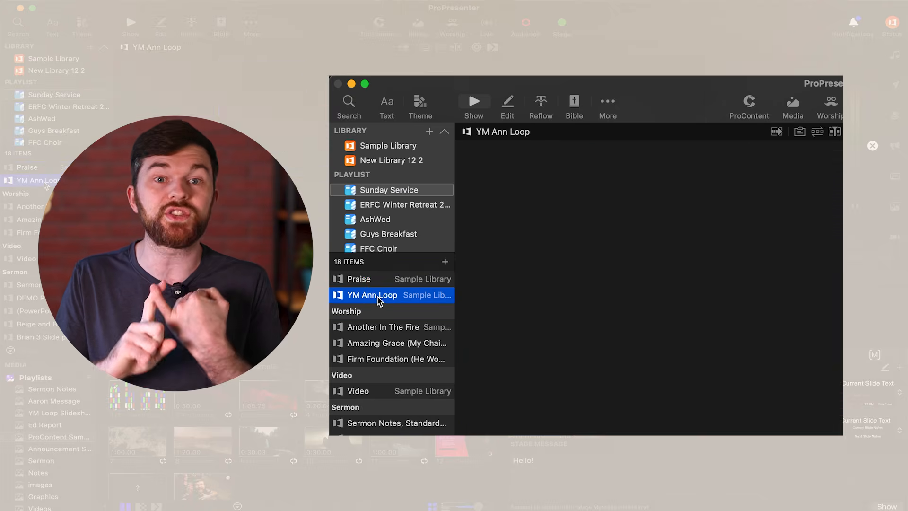
pyautogui.click(380, 327)
pyautogui.click(377, 344)
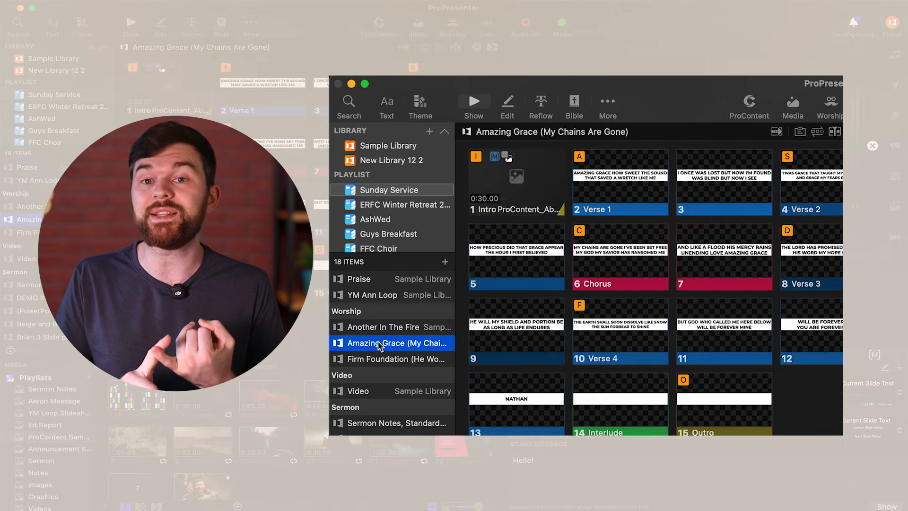
pyautogui.click(380, 359)
pyautogui.click(384, 391)
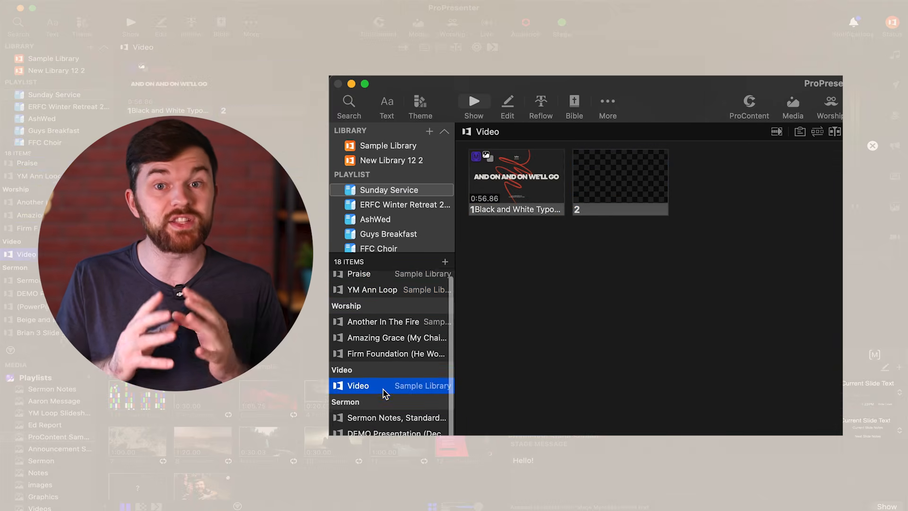
pyautogui.scroll(-3, 385, 392)
pyautogui.click(379, 372)
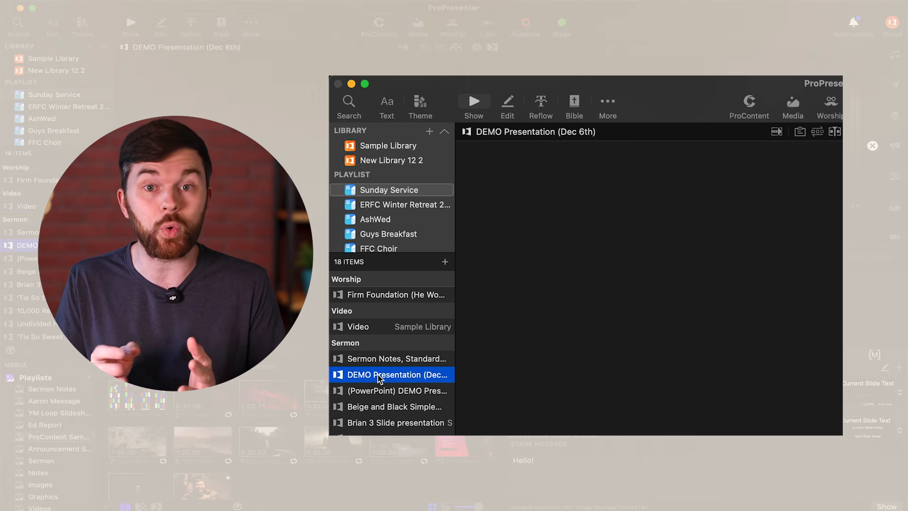
pyautogui.click(377, 361)
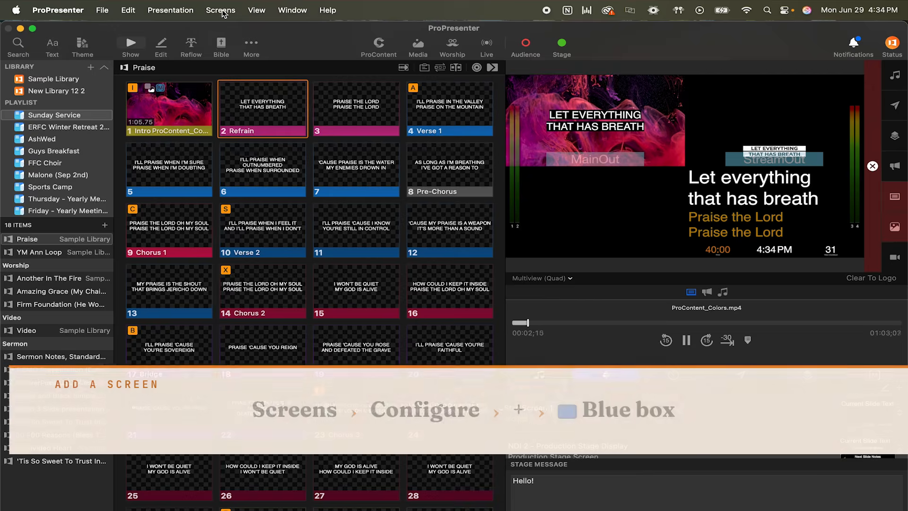
# Open the screen configuration and add an audience screen that outputs to the Built-in Retina Display.
pyautogui.click(221, 11)
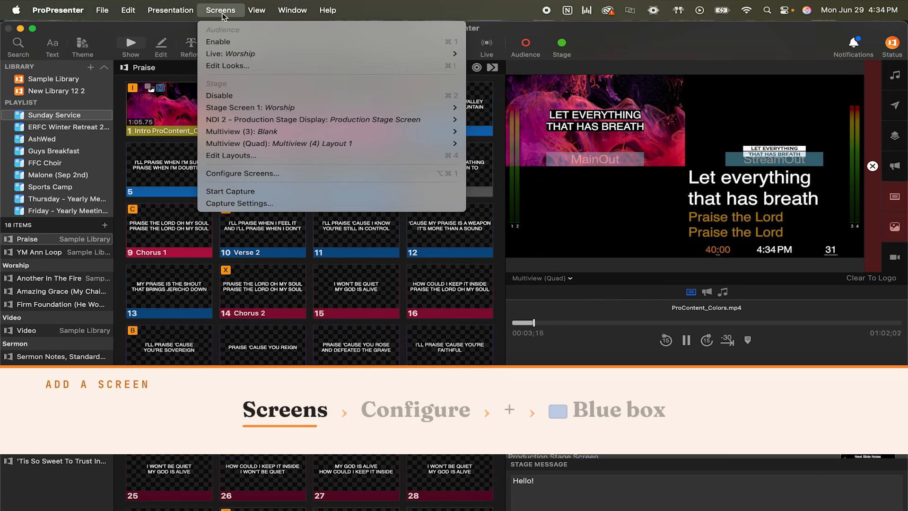
pyautogui.click(250, 174)
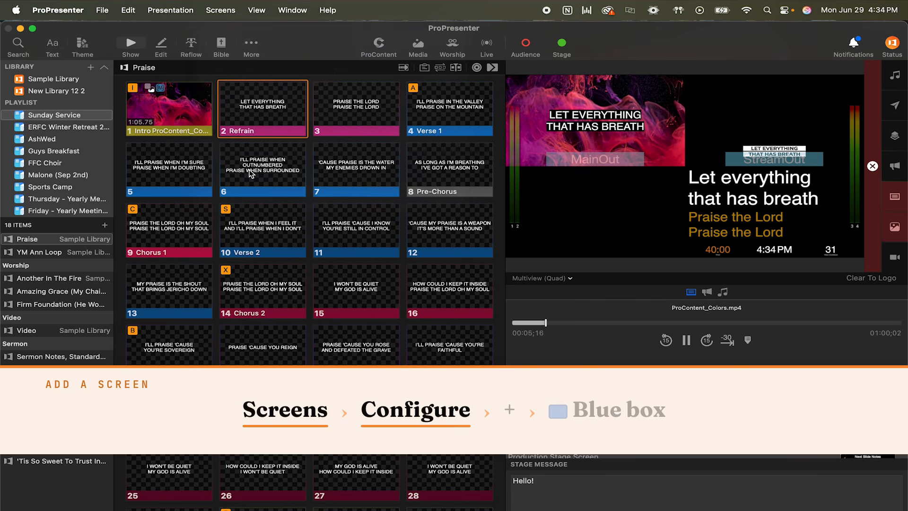
pyautogui.click(66, 140)
pyautogui.click(157, 65)
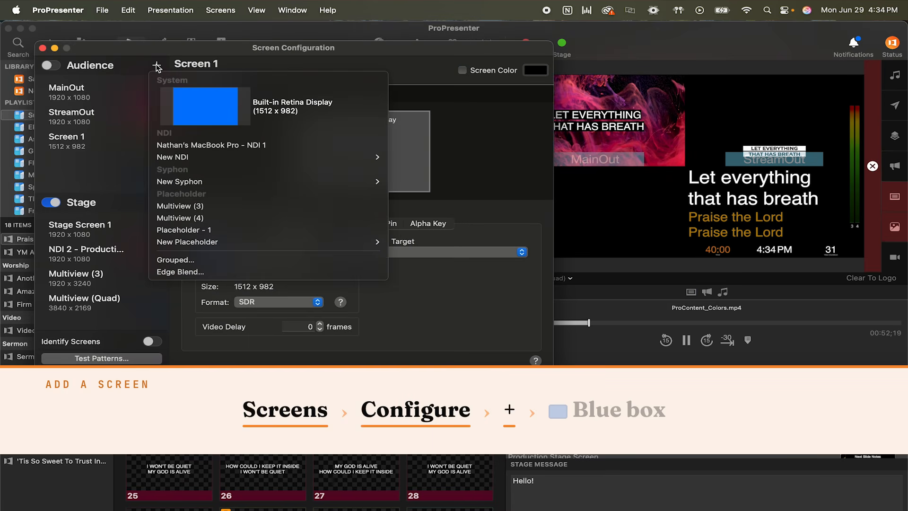
pyautogui.click(358, 107)
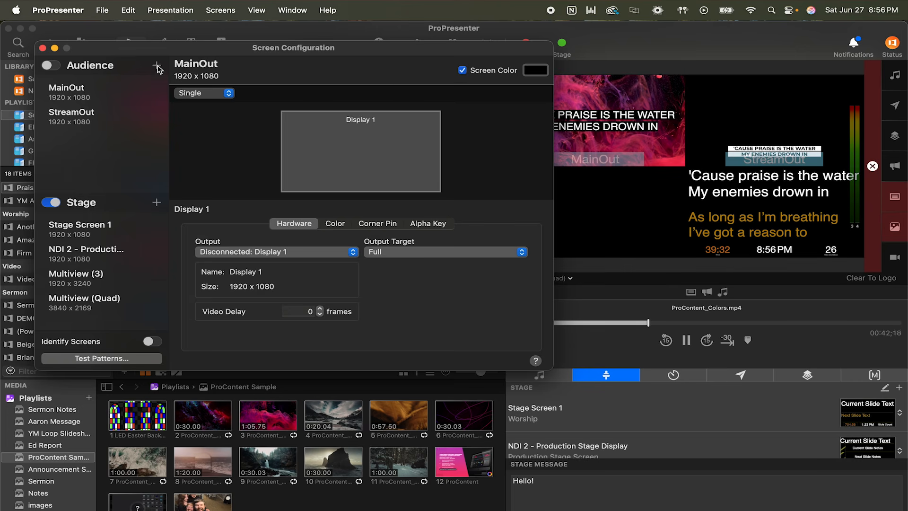
pyautogui.click(156, 66)
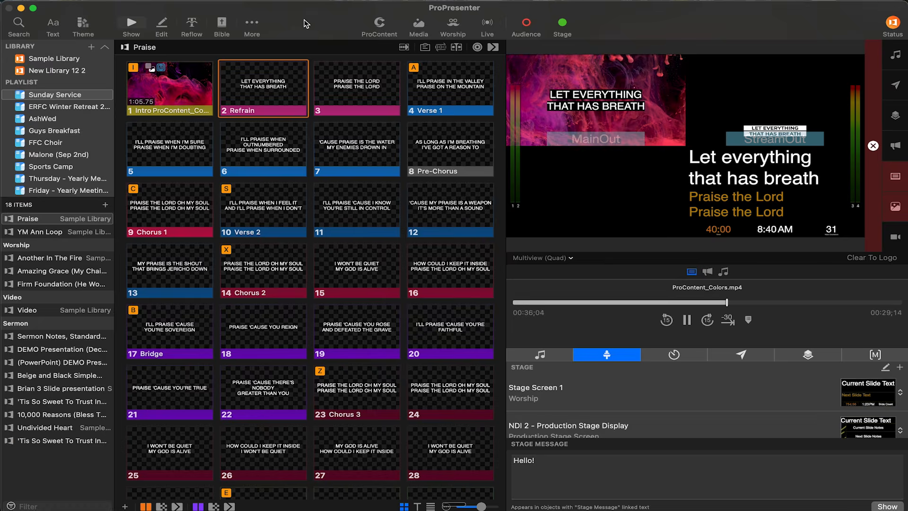
# Apply the MainText_W/Box slide from Worship Themes to the whole Praise presentation and advance the live output to slide 6.
pyautogui.click(83, 25)
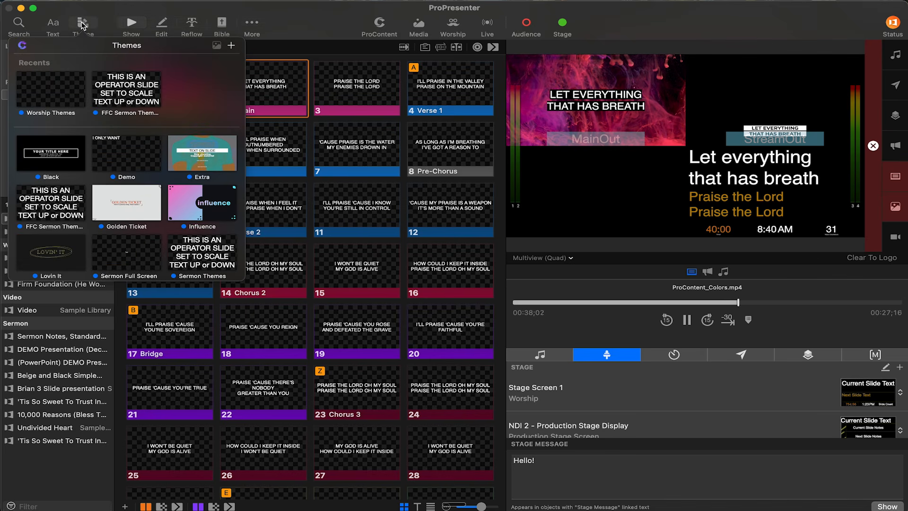
pyautogui.click(56, 89)
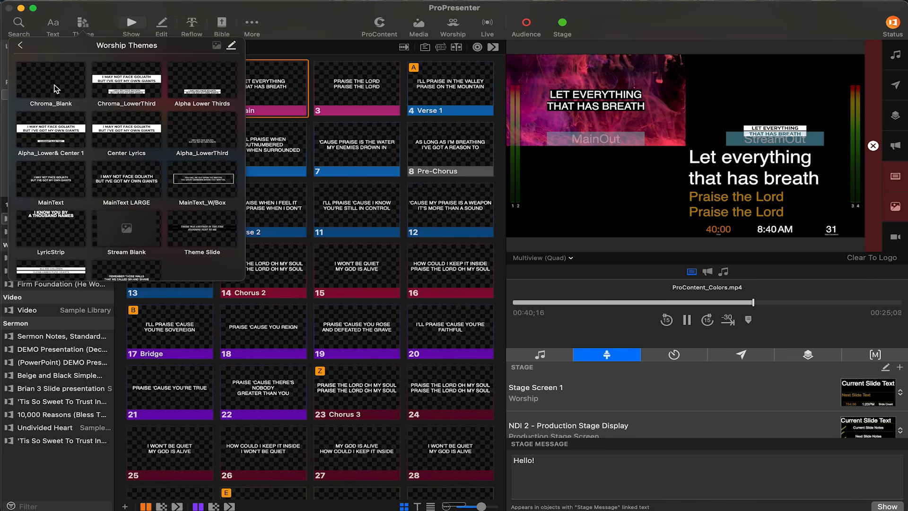
pyautogui.click(202, 177)
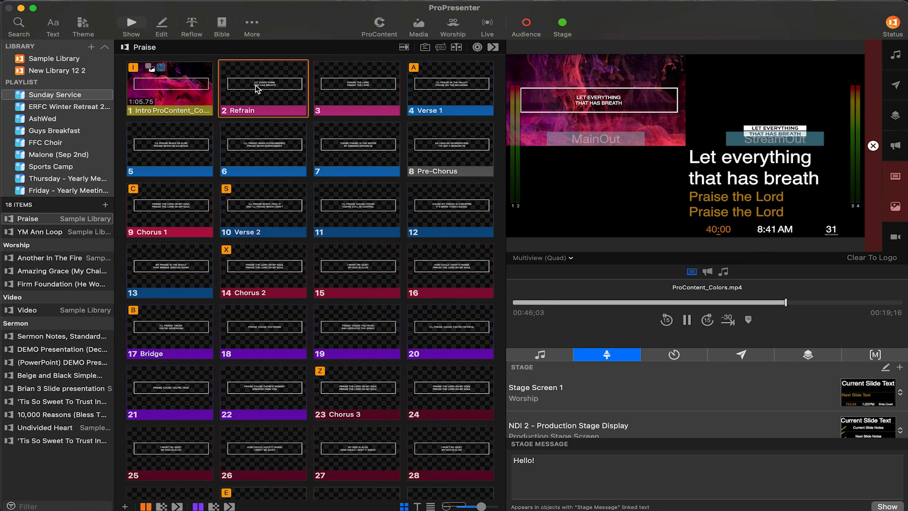
pyautogui.press('Right')
pyautogui.press('Right')
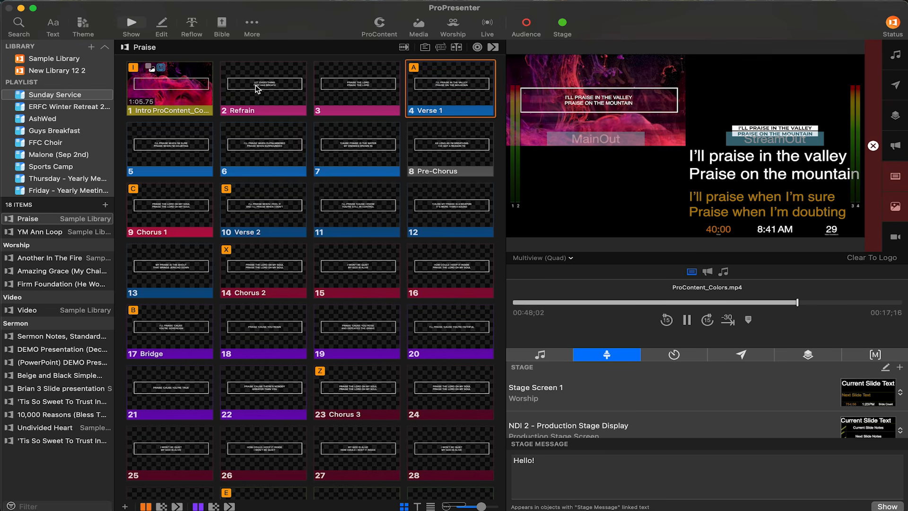
pyautogui.press('Right')
pyautogui.press('Right')
# Apply the Center Lyrics worship theme to slide 2 only, and the Black theme's Lyrics slide to slide 4.
pyautogui.rightClick(256, 84)
pyautogui.moveTo(290, 142)
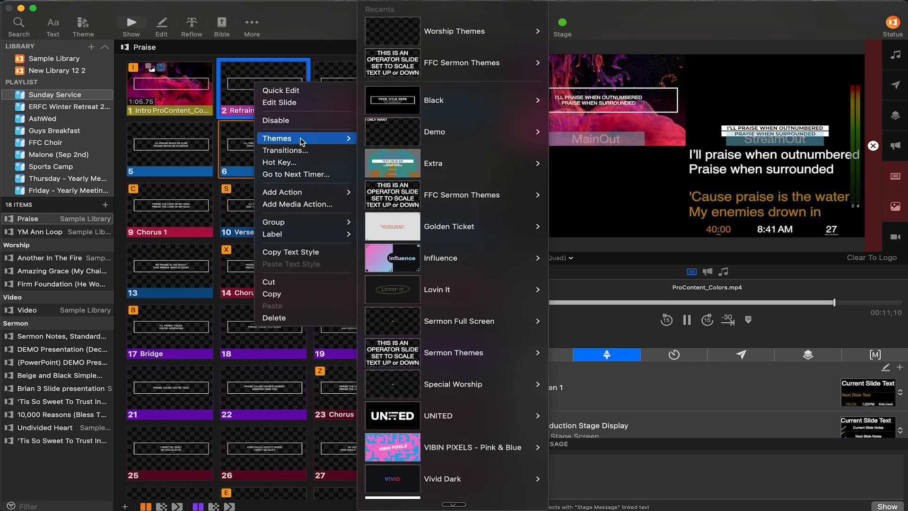
pyautogui.moveTo(465, 36)
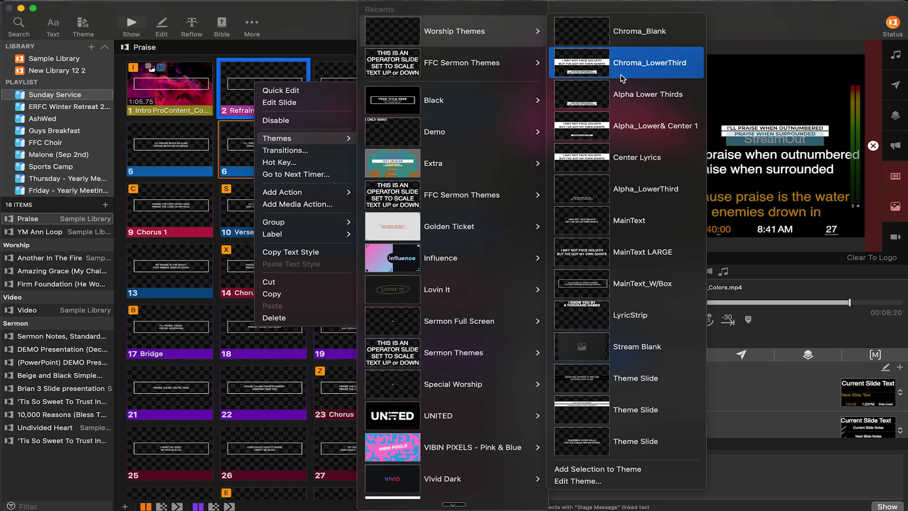
pyautogui.click(636, 166)
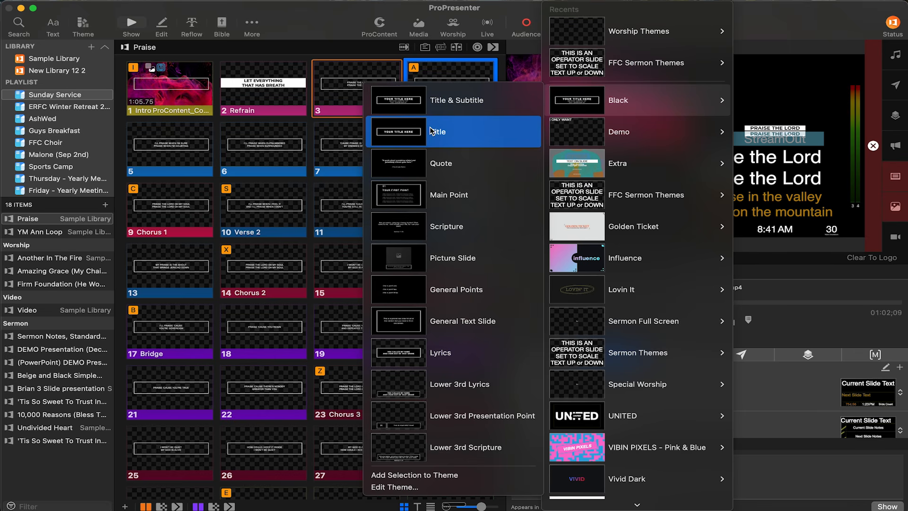
pyautogui.click(454, 352)
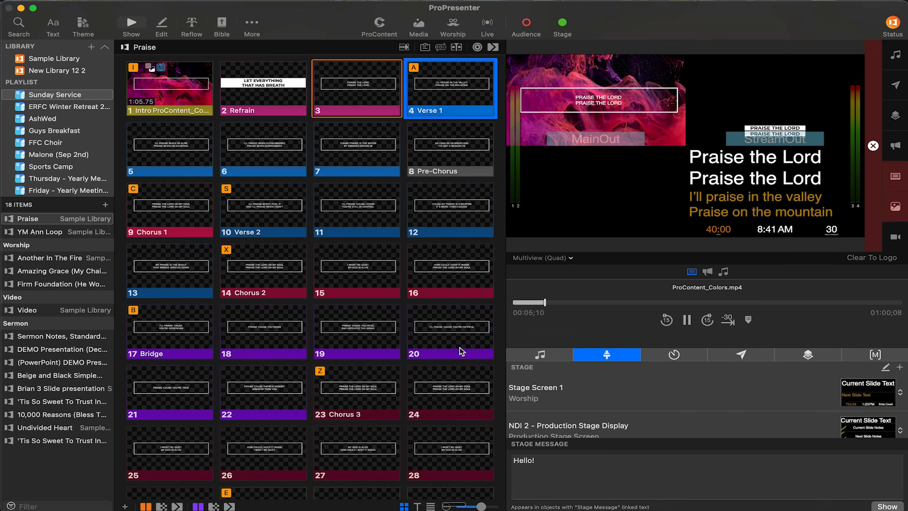
# Apply the MainText slide from Worship Themes to all slides in Praise and show slide 2 live.
pyautogui.click(85, 24)
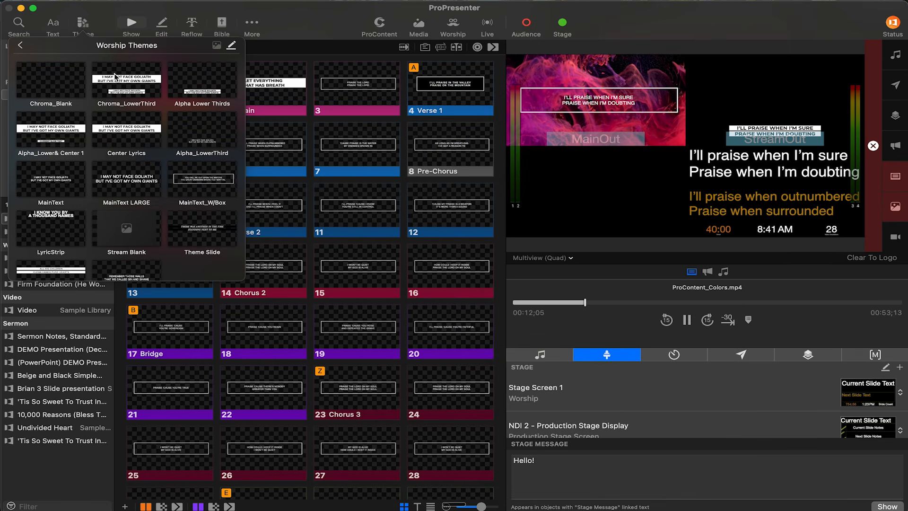
pyautogui.click(59, 181)
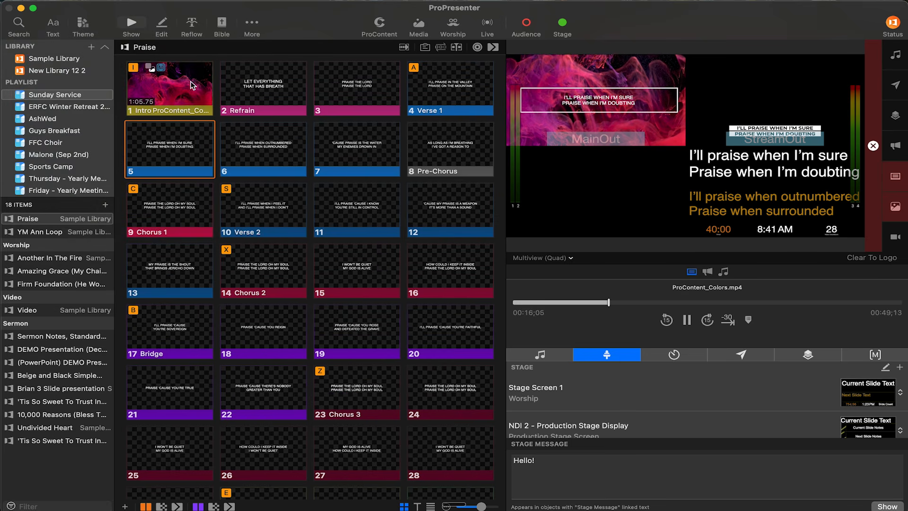
pyautogui.click(235, 86)
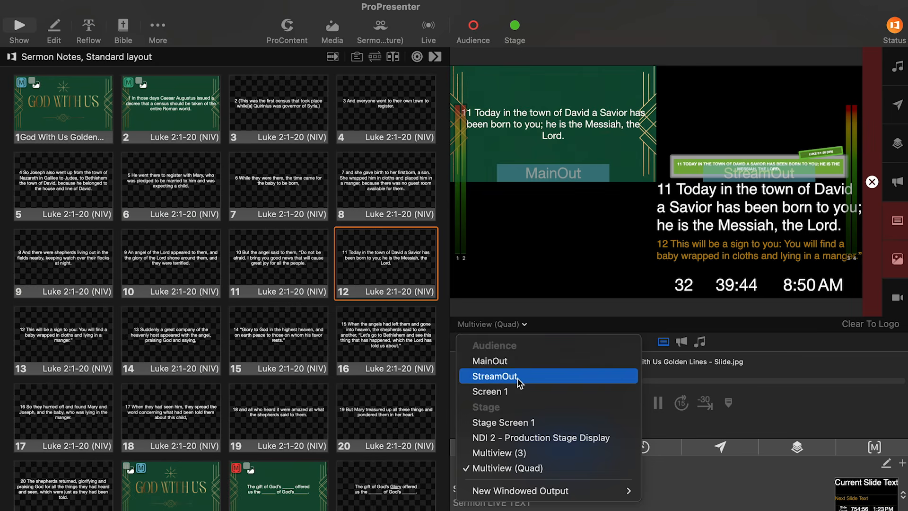
# Advance through the Luke 2:1-20 slides of the sermon notes and examine the StreamOut and Multiview (Quad) previews.
pyautogui.click(506, 374)
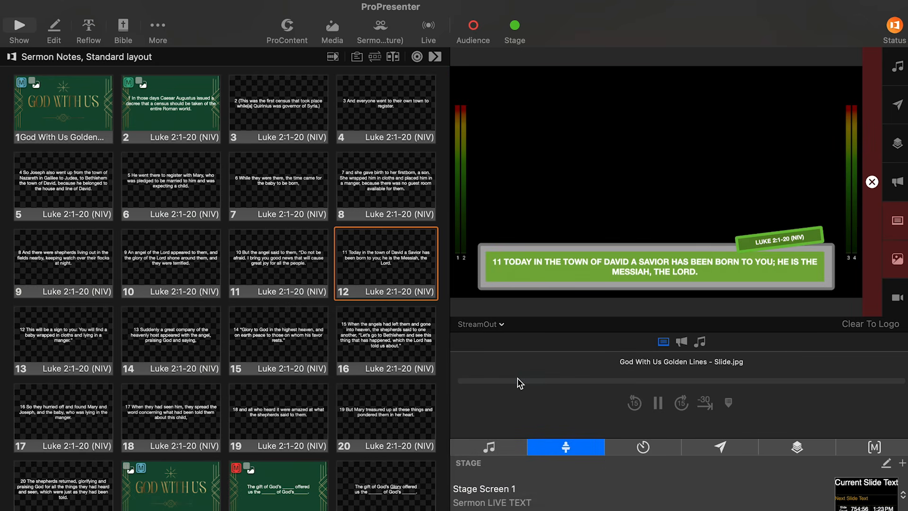
pyautogui.press('Right')
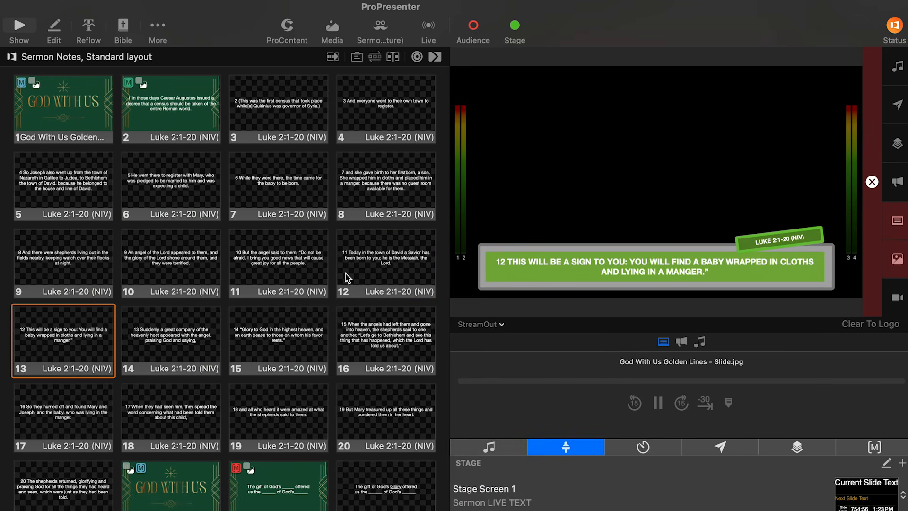
pyautogui.press('Right')
pyautogui.press('Right')
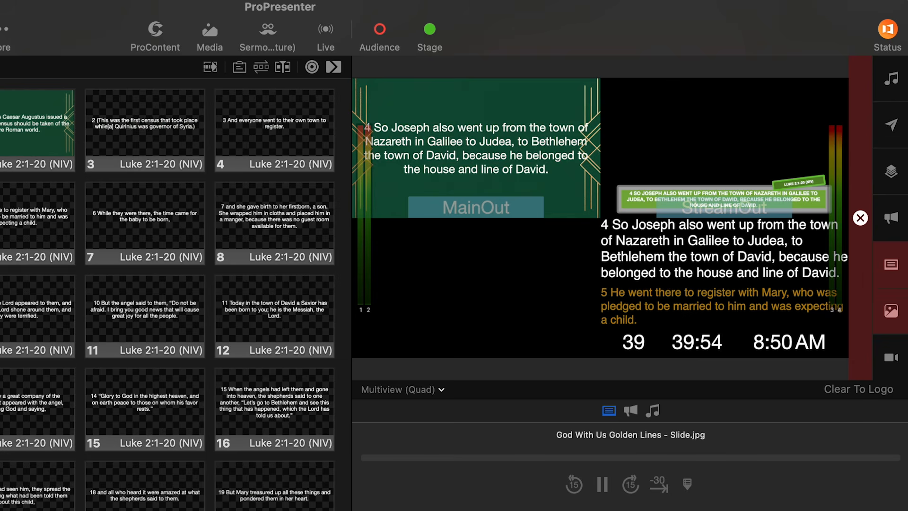
pyautogui.press('Right')
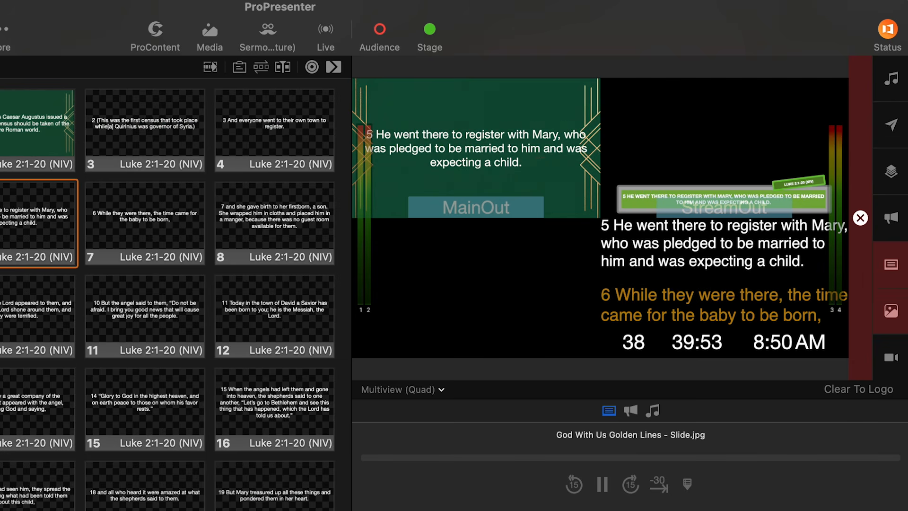
pyautogui.press('Right')
pyautogui.press('Right')
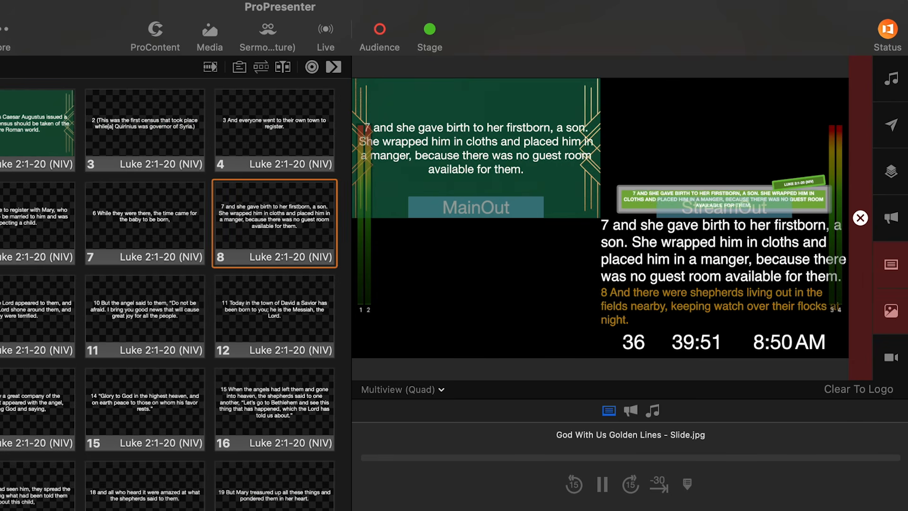
pyautogui.press('Right')
pyautogui.press('Right')
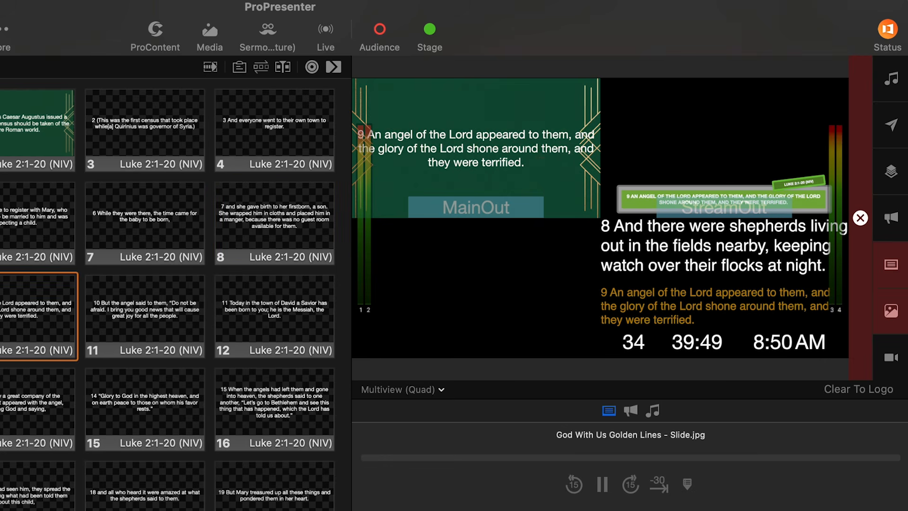
pyautogui.press('Right')
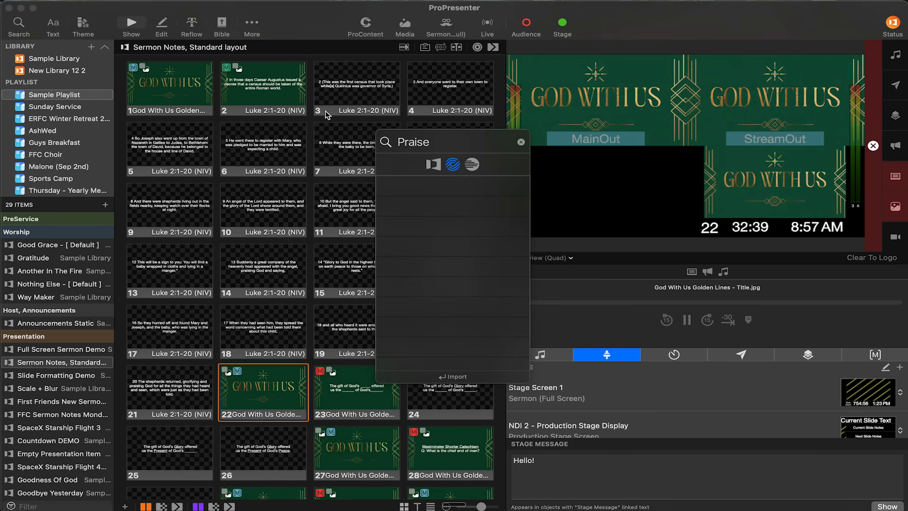
# Choose the song Praise from the search results for import and open its lyrics for editing from the import settings.
pyautogui.click(448, 189)
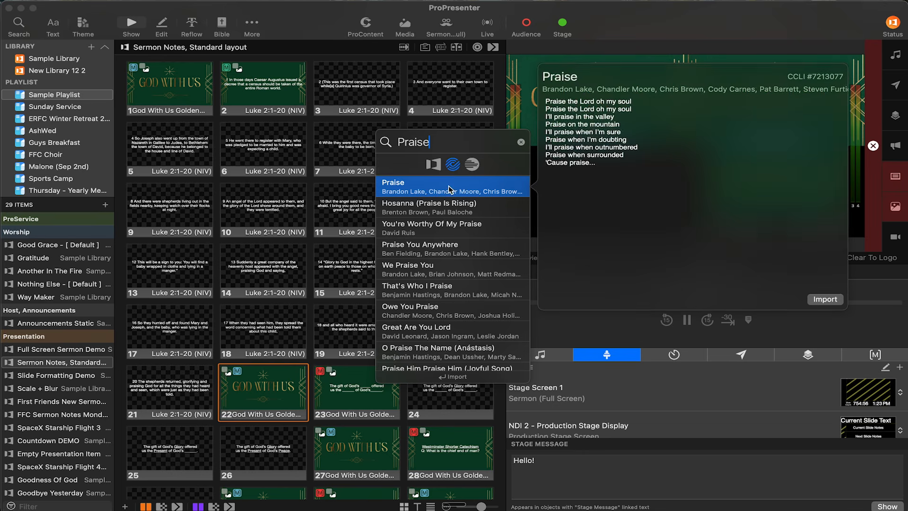
pyautogui.click(822, 301)
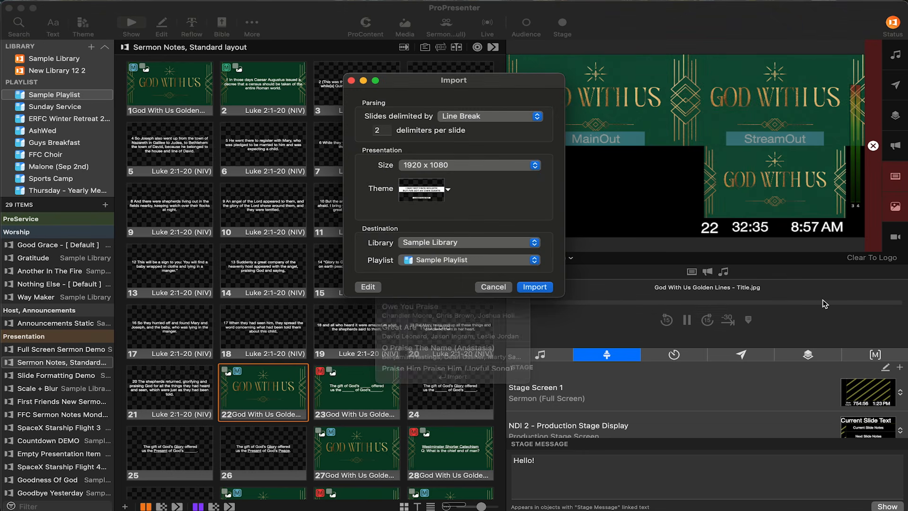
pyautogui.click(367, 287)
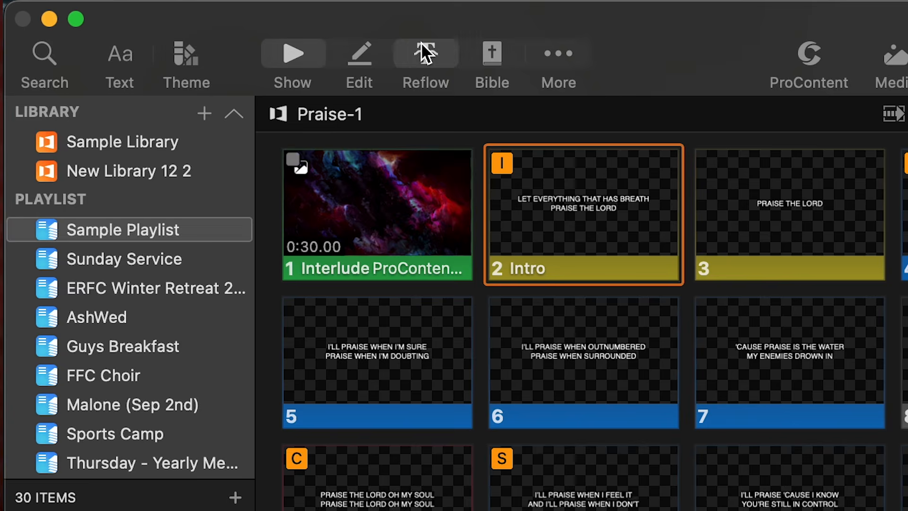
# Split Bridge slide 18 before "I'll praise 'cause You're faithful", and add a line break after "'cause" on both resulting slides.
pyautogui.click(421, 42)
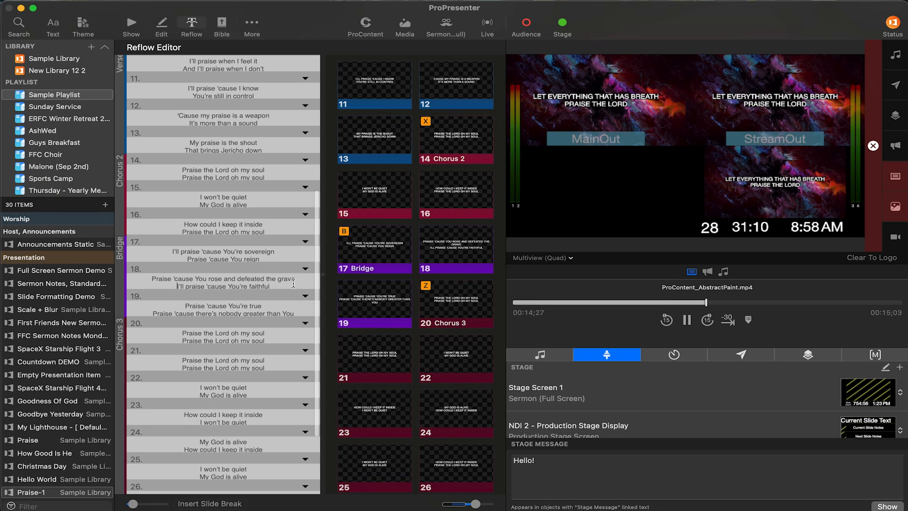
pyautogui.press('super+Return')
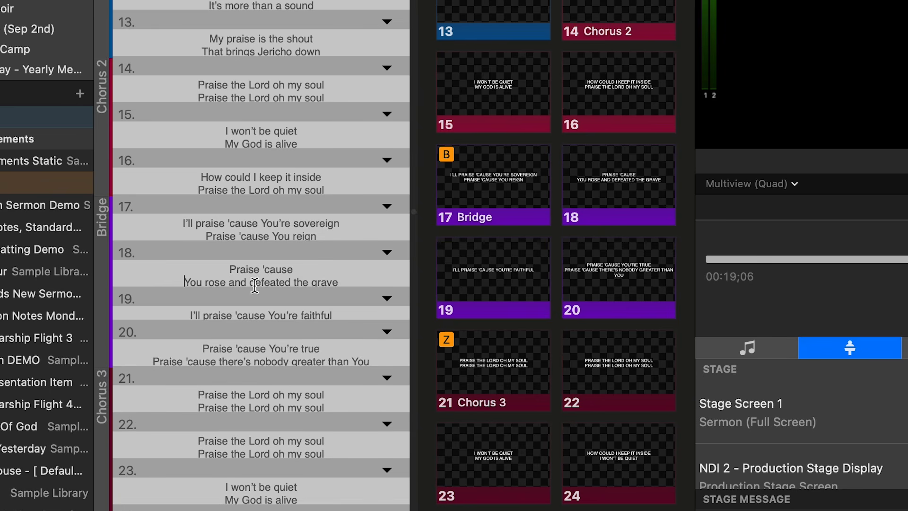
pyautogui.click(270, 315)
pyautogui.hotkey('alt', 'Return')
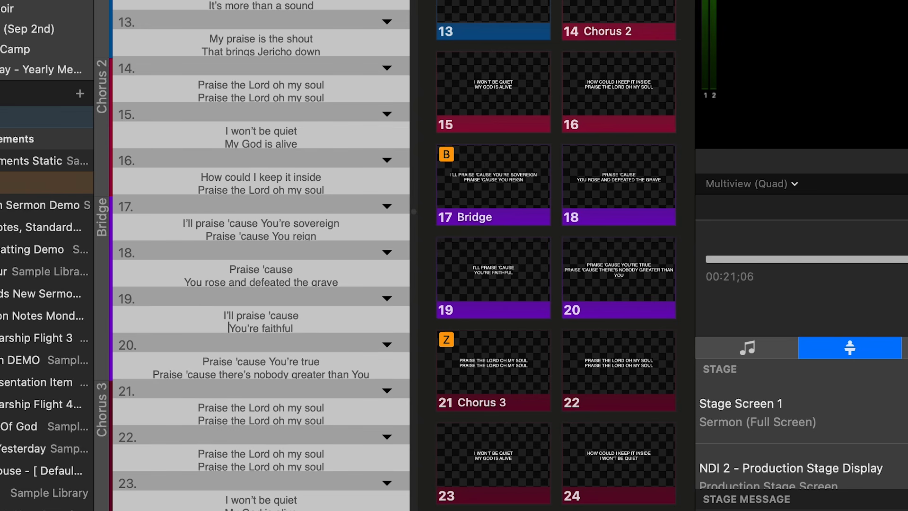
# Break "Praise 'cause You're true" after "'cause", and put "Praise 'cause there's nobody / greater than You" on its own two-line slide.
pyautogui.click(271, 362)
pyautogui.hotkey('alt', 'Return')
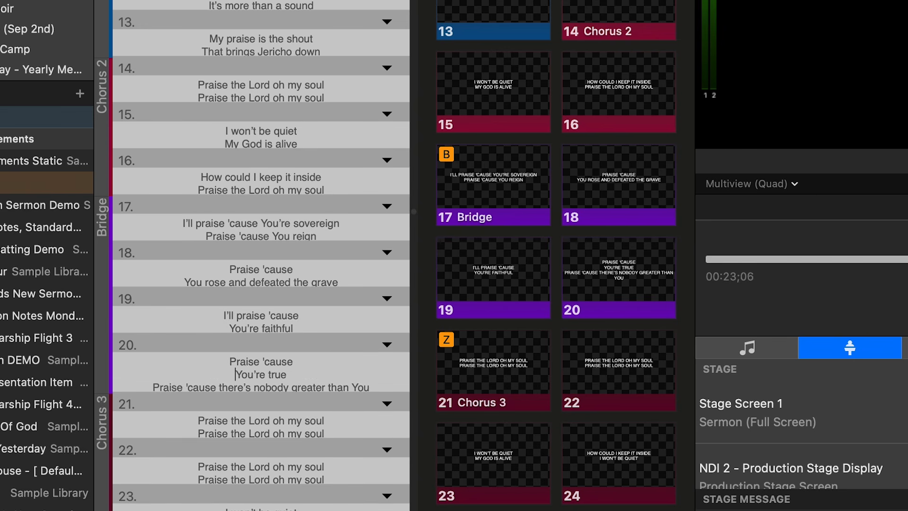
pyautogui.hotkey('alt', 'Return')
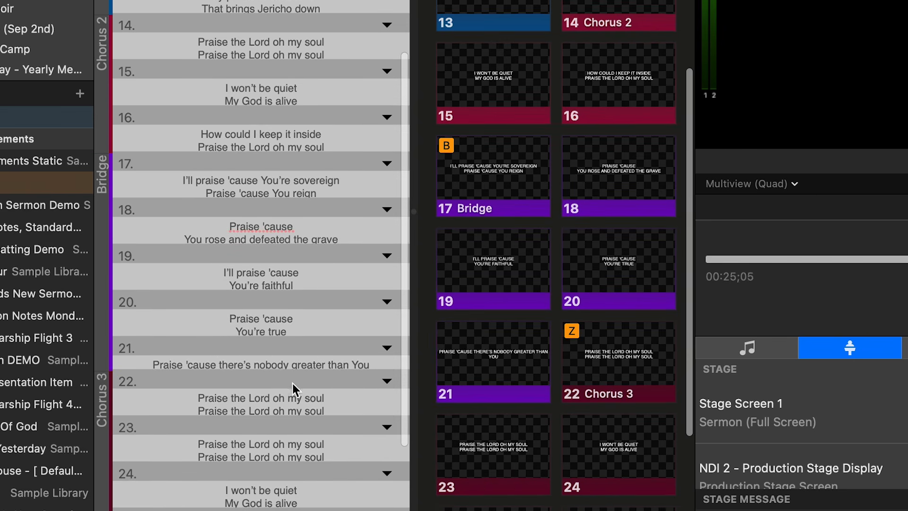
pyautogui.press('Return')
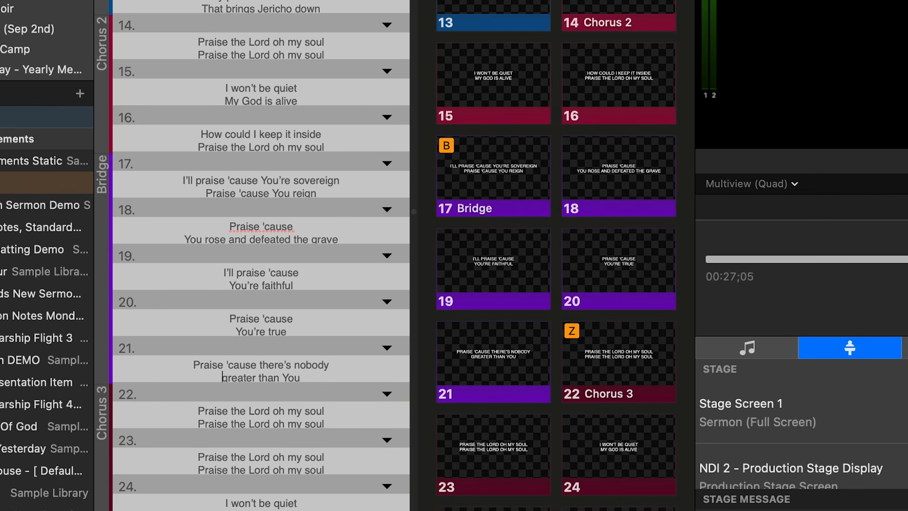